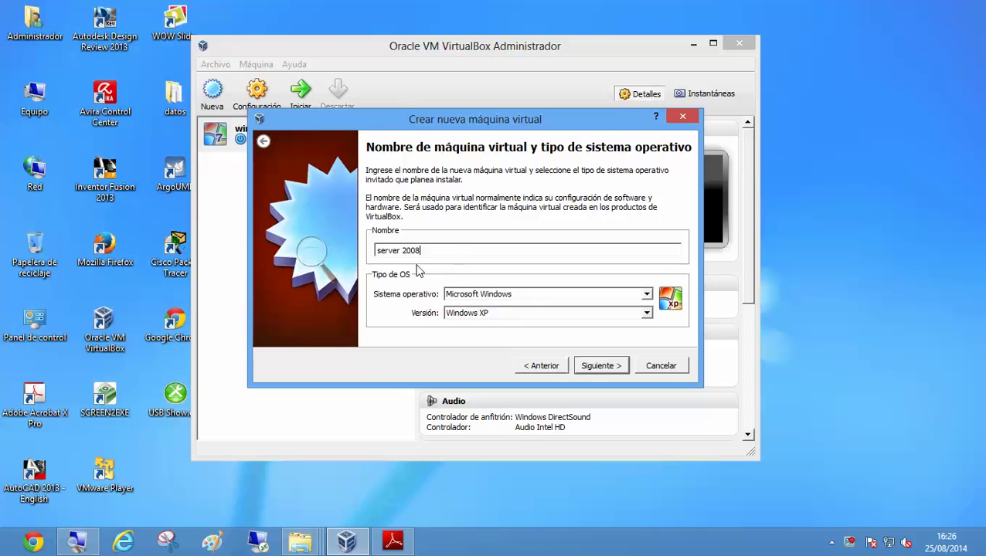
Step: Set the operating system version of the new server 2008 virtual machine to Windows 2008
{"action": "left_click", "coordinate": [647, 313]}
{"action": "scroll", "coordinate": [651, 372], "scroll_direction": "down", "scroll_amount": 3}
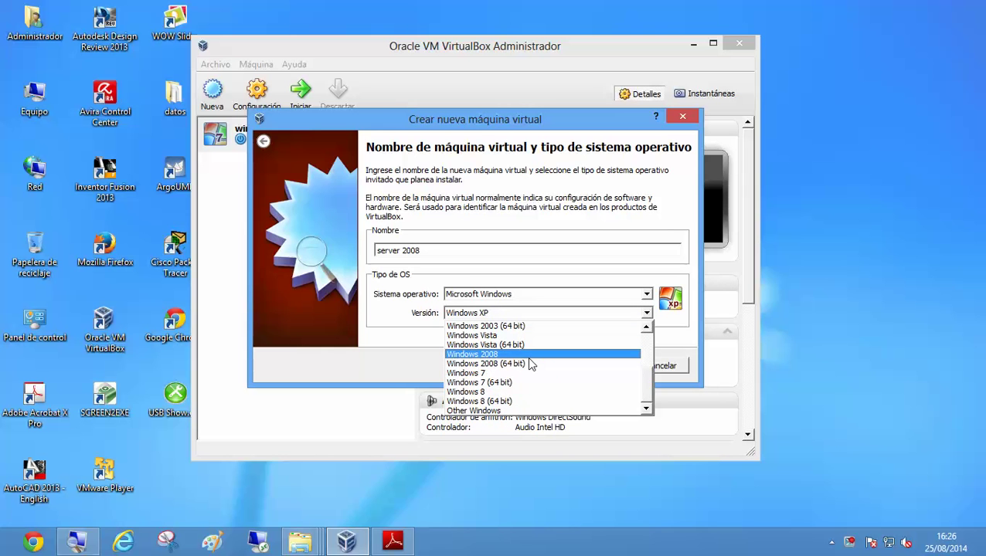
{"action": "left_click", "coordinate": [533, 355]}
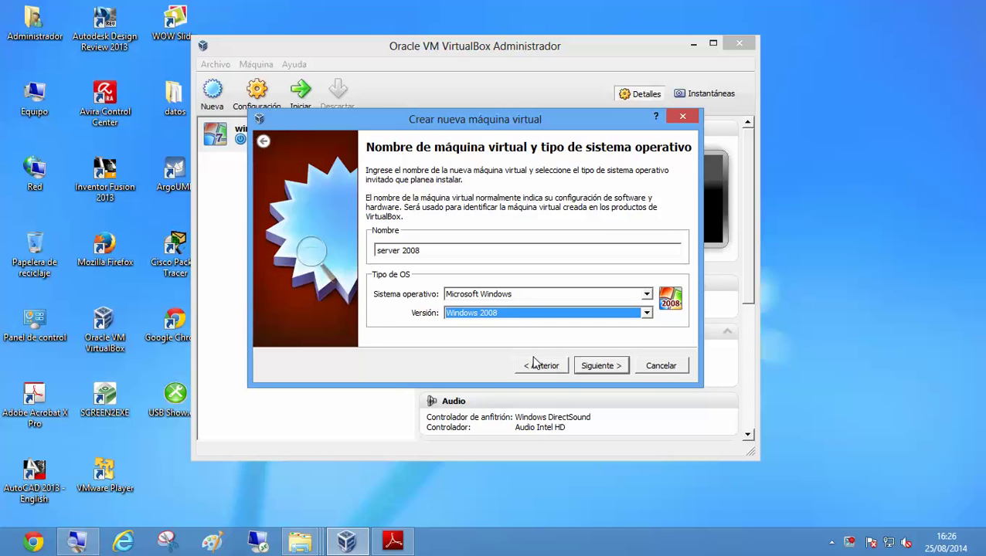
{"action": "left_click", "coordinate": [317, 259]}
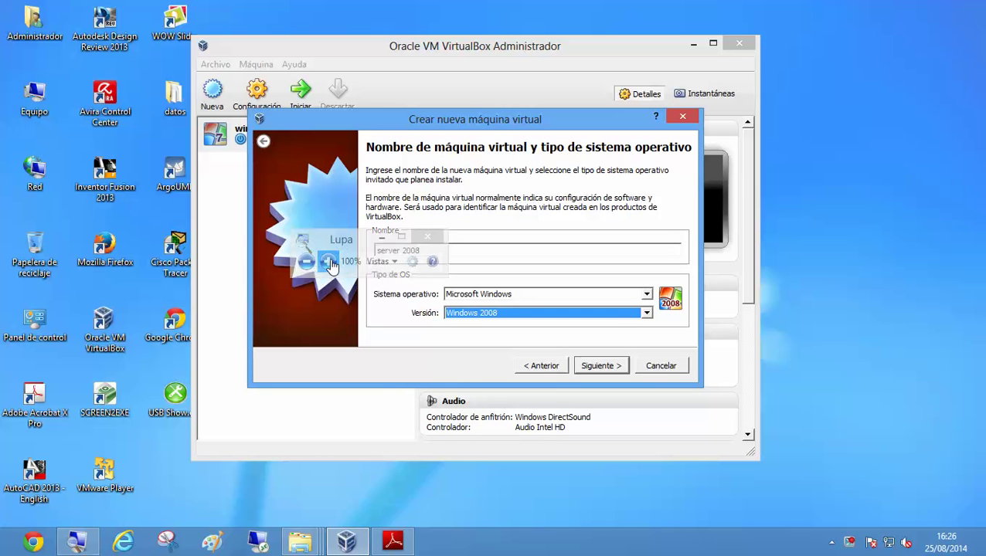
{"action": "left_click", "coordinate": [329, 262]}
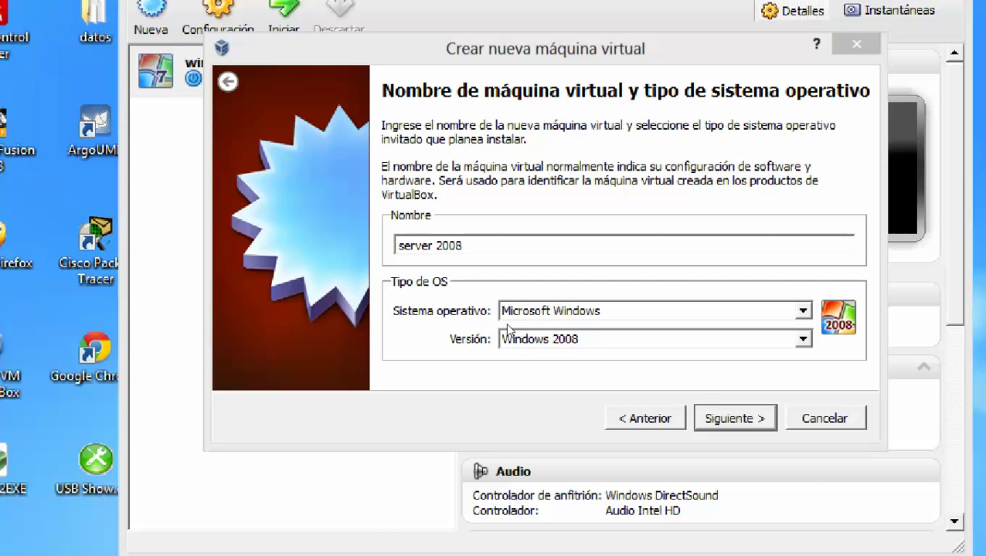
Step: Continue to the memory settings and set the machine's base memory to 1826 MB
{"action": "key", "text": "Return"}
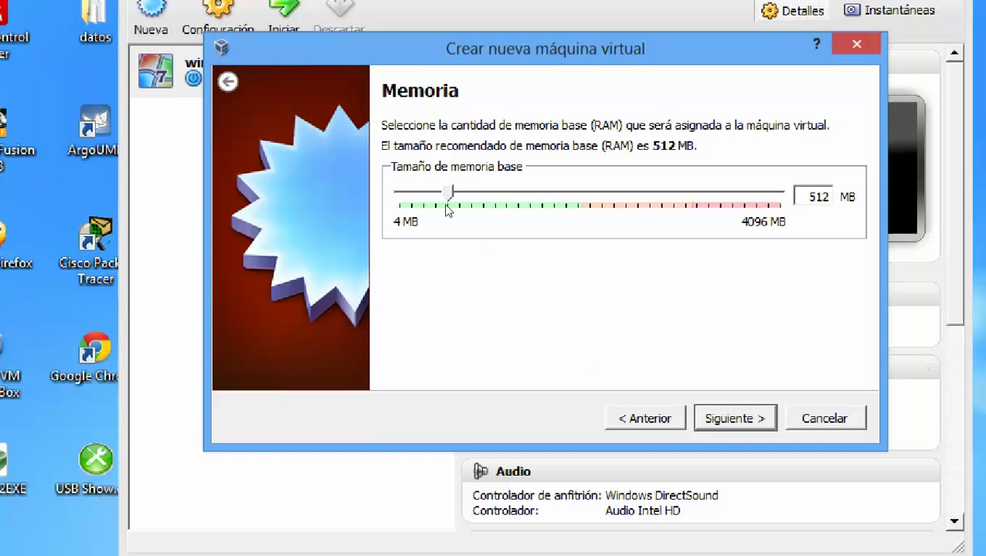
{"action": "scroll", "coordinate": [415, 215], "scroll_direction": "up", "scroll_amount": 10}
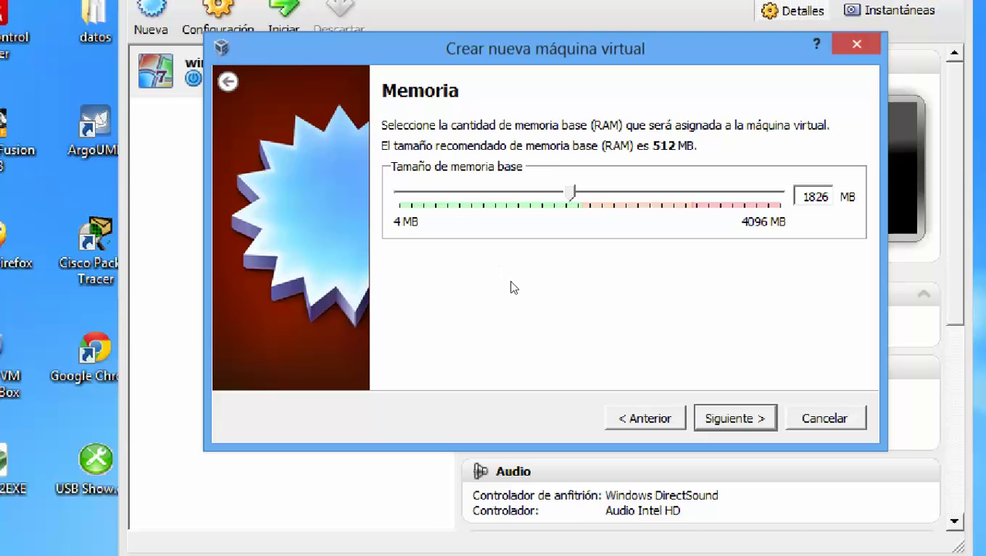
{"action": "key", "text": "Return"}
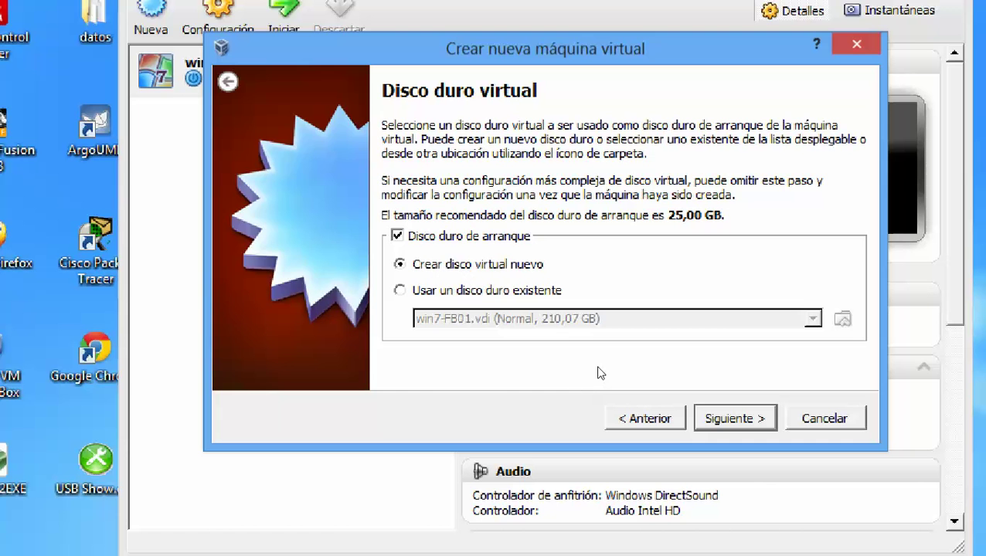
Step: Choose a new virtual boot disk in VDI format with dynamically allocated storage
{"action": "key", "text": "Return"}
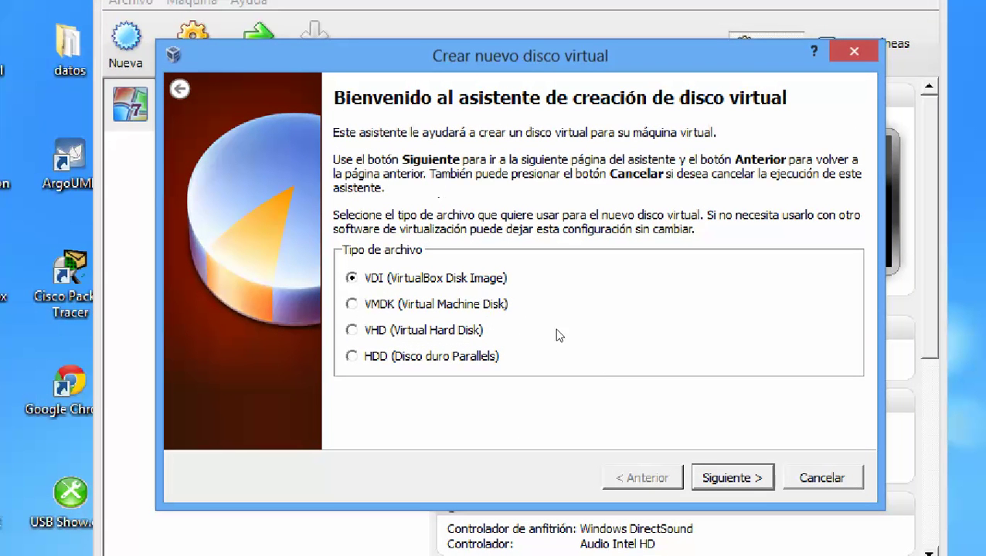
{"action": "key", "text": "Return"}
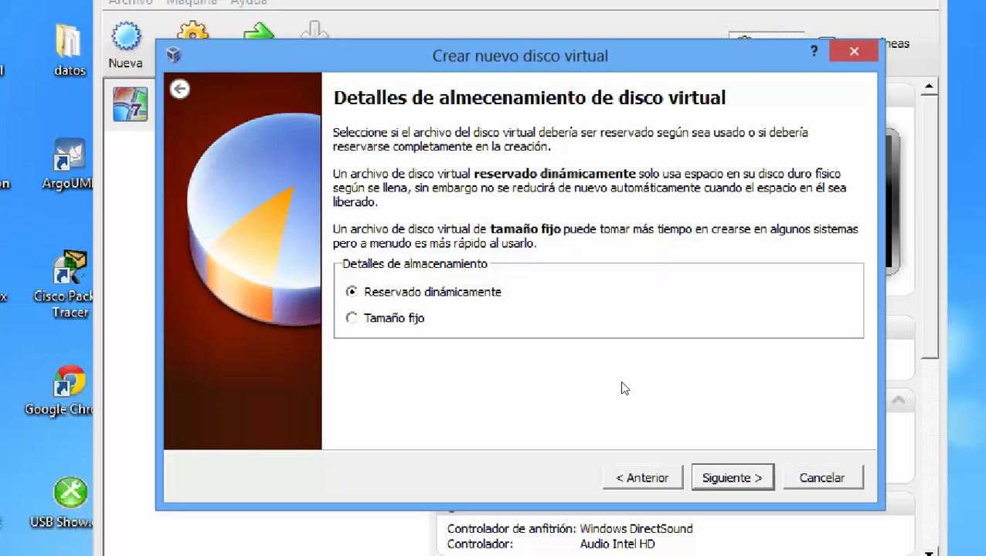
{"action": "key", "text": "Return"}
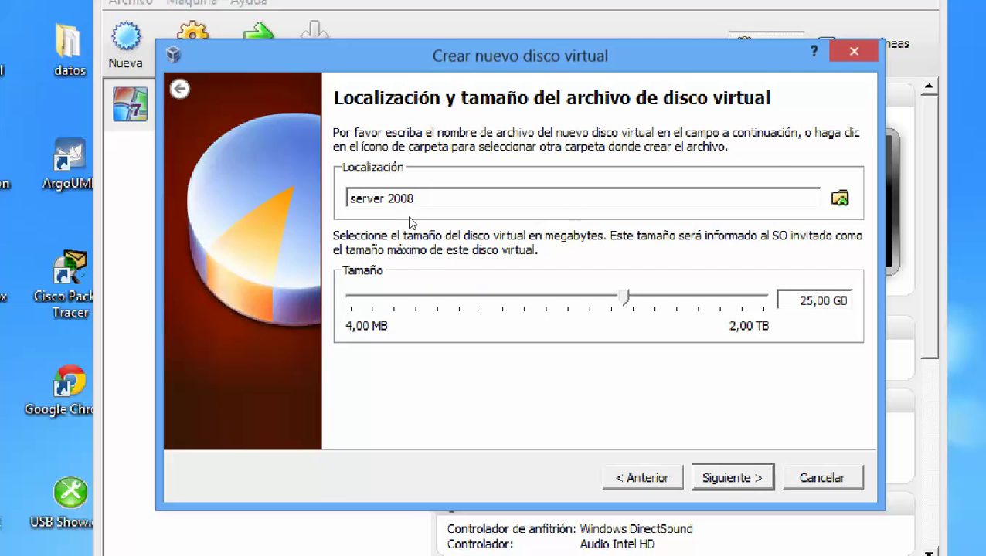
Step: Set the disk file's location to the existing virtual machines folder on drive E, saving it as server 2008.vdi
{"action": "key", "text": "Tab"}
{"action": "key", "text": "space"}
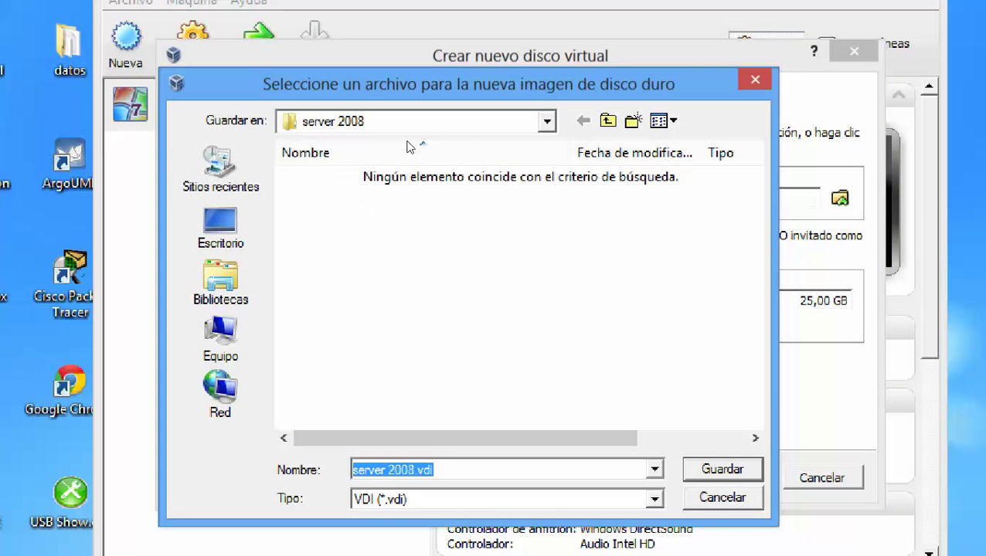
{"action": "key", "text": "F4"}
{"action": "key", "text": "Down"}
{"action": "key", "text": "Down"}
{"action": "key", "text": "Down"}
{"action": "key", "text": "Down"}
{"action": "key", "text": "Down"}
{"action": "key", "text": "Down"}
{"action": "key", "text": "Up"}
{"action": "key", "text": "Up"}
{"action": "key", "text": "Return"}
{"action": "key", "text": "Down"}
{"action": "key", "text": "Down"}
{"action": "key", "text": "Down"}
{"action": "key", "text": "Up"}
{"action": "key", "text": "Return"}
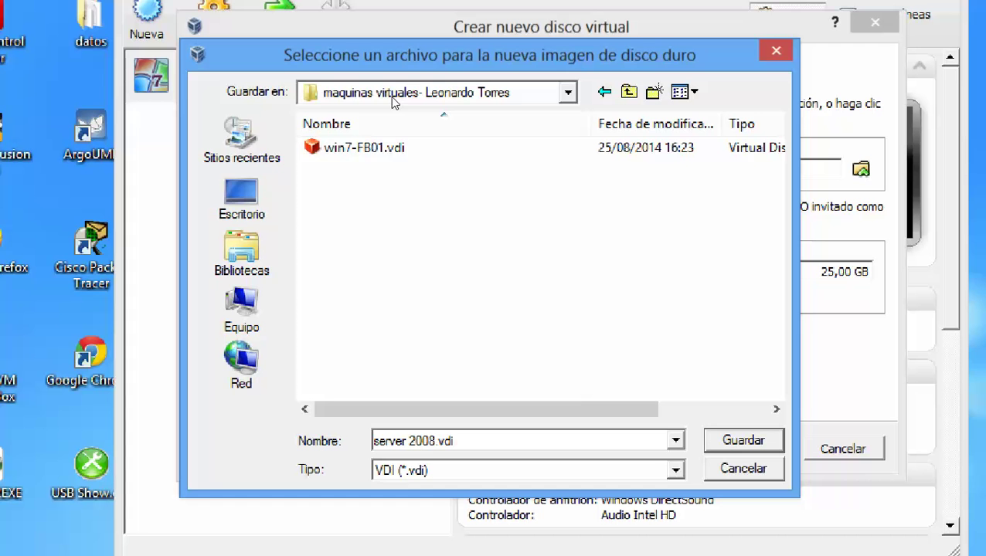
{"action": "key", "text": "Return"}
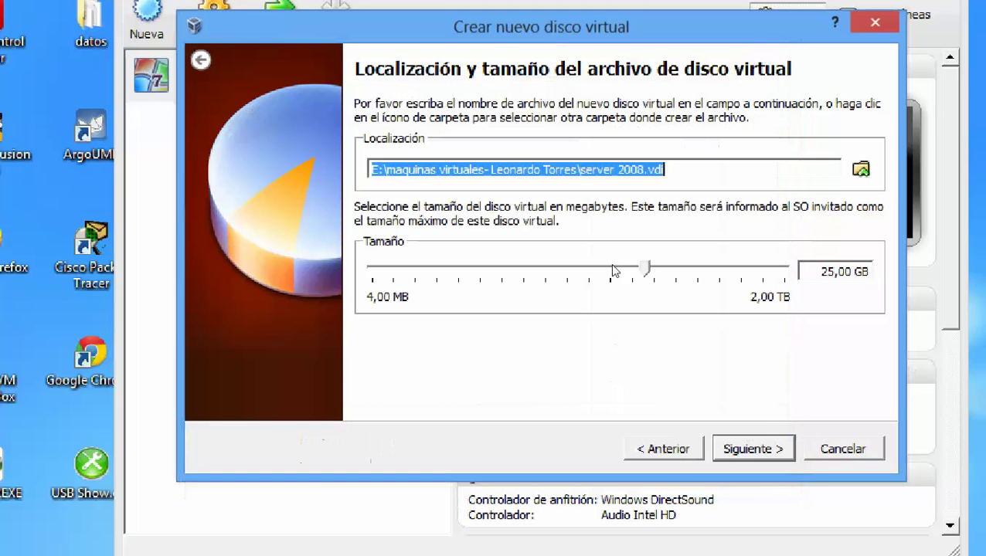
Step: Set the virtual disk's size to 250,00 GB
{"action": "scroll", "coordinate": [585, 266], "scroll_direction": "up", "scroll_amount": 3}
{"action": "scroll", "coordinate": [587, 266], "scroll_direction": "up", "scroll_amount": 3}
{"action": "scroll", "coordinate": [593, 268], "scroll_direction": "down", "scroll_amount": 1}
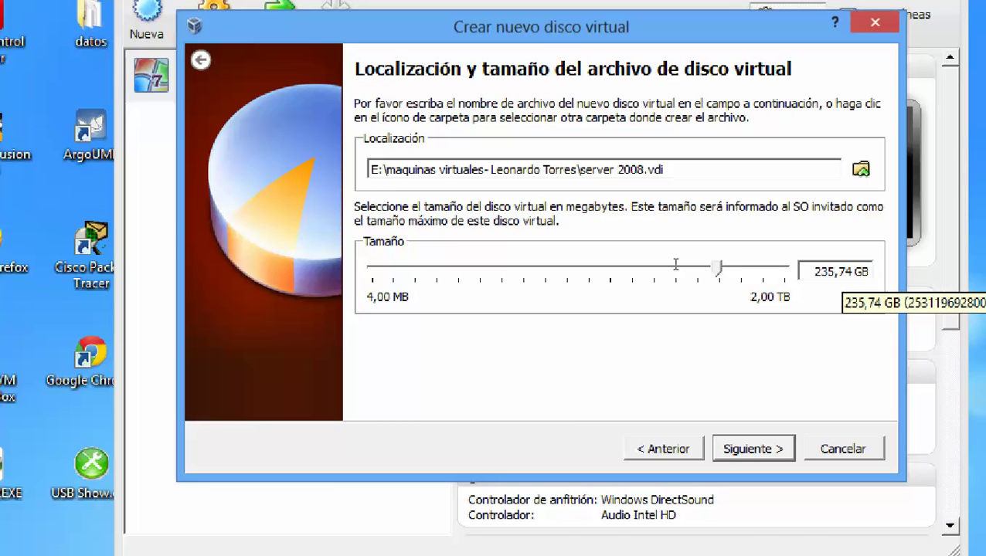
{"action": "key", "text": "Right"}
{"action": "key", "text": "BackSpace"}
{"action": "key", "text": "BackSpace"}
{"action": "type", "text": "50"}
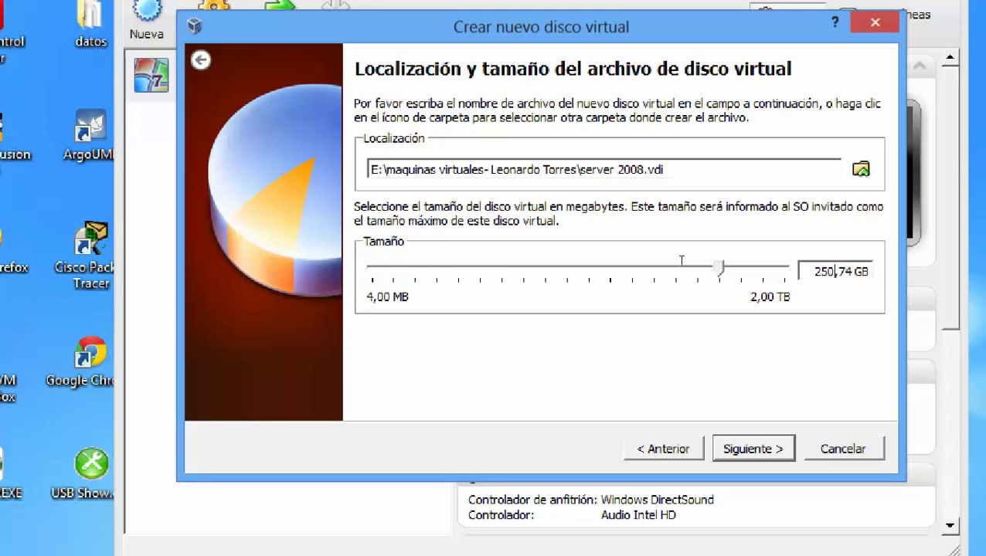
{"action": "key", "text": "Right"}
{"action": "key", "text": "Right"}
{"action": "key", "text": "BackSpace"}
{"action": "type", "text": "0"}
{"action": "key", "text": "Delete"}
{"action": "type", "text": "0"}
{"action": "mouse_move", "coordinate": [674, 268]}
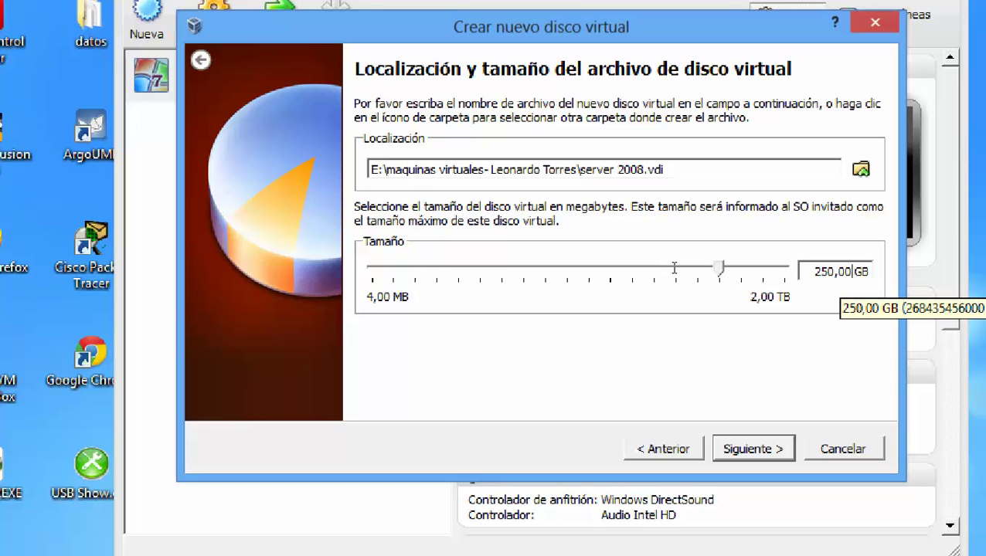
Step: Accept both summaries to create the virtual disk and the server 2008 virtual machine
{"action": "key", "text": "Return"}
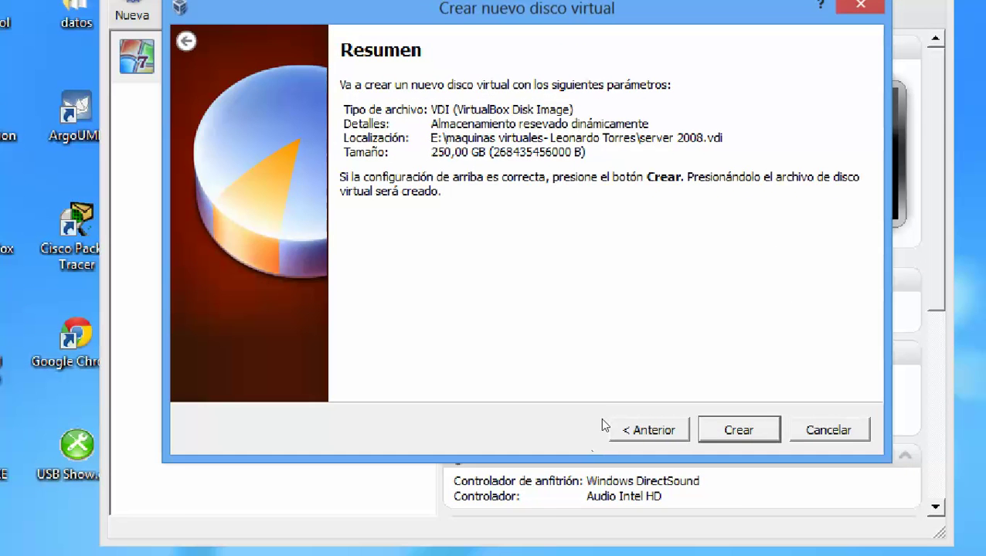
{"action": "key", "text": "Return"}
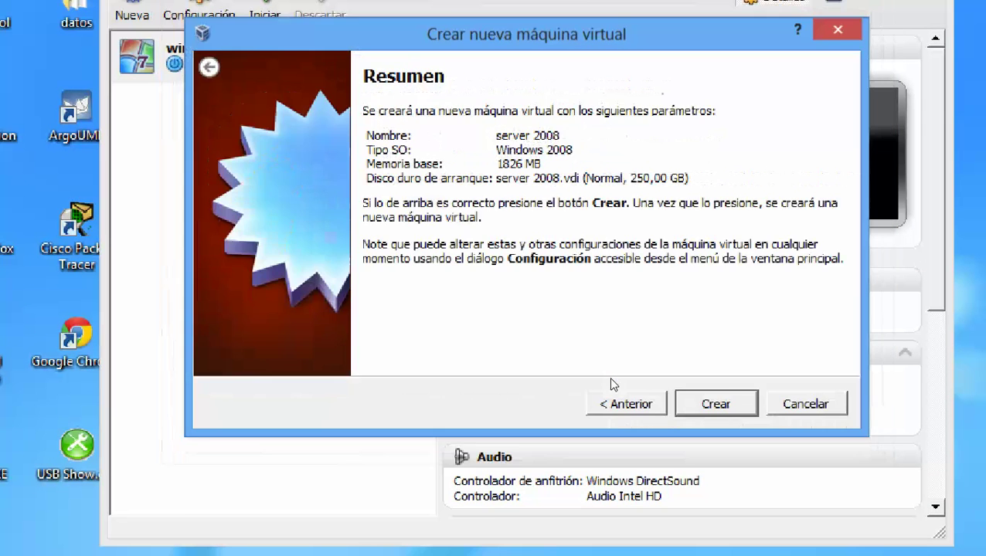
{"action": "key", "text": "Return"}
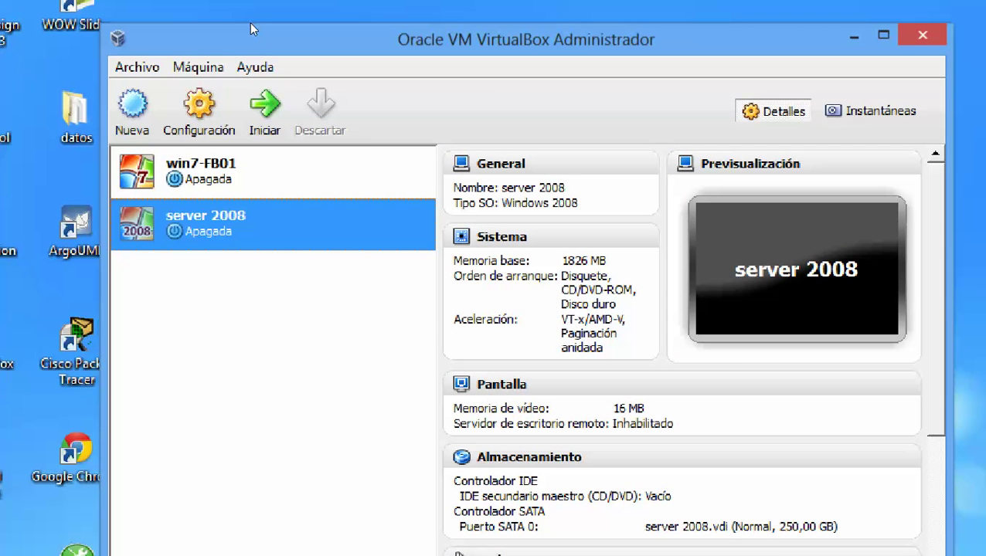
Step: Open the storage settings of the server 2008 machine and select the empty optical drive under the IDE controller
{"action": "left_click", "coordinate": [240, 96]}
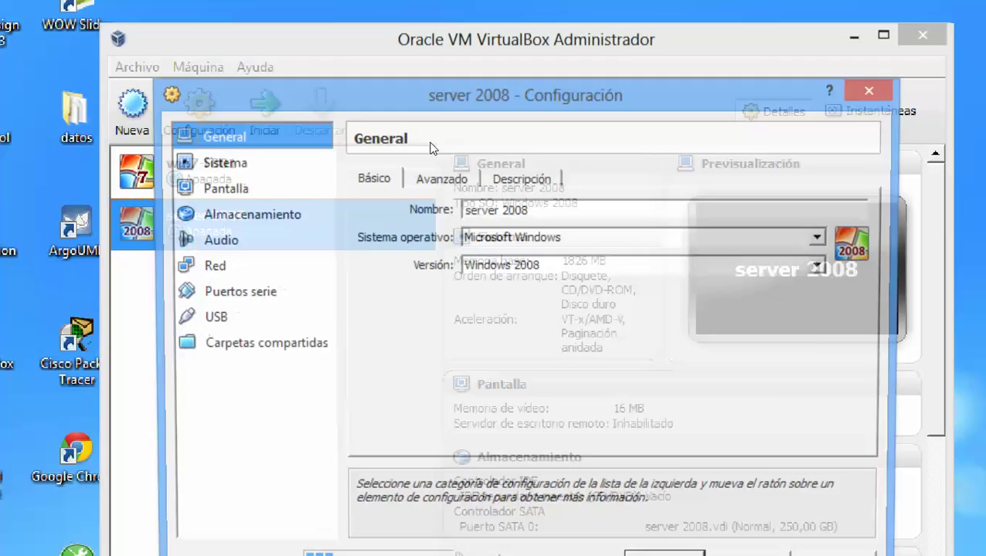
{"action": "key", "text": "Down"}
{"action": "key", "text": "Down"}
{"action": "key", "text": "Down"}
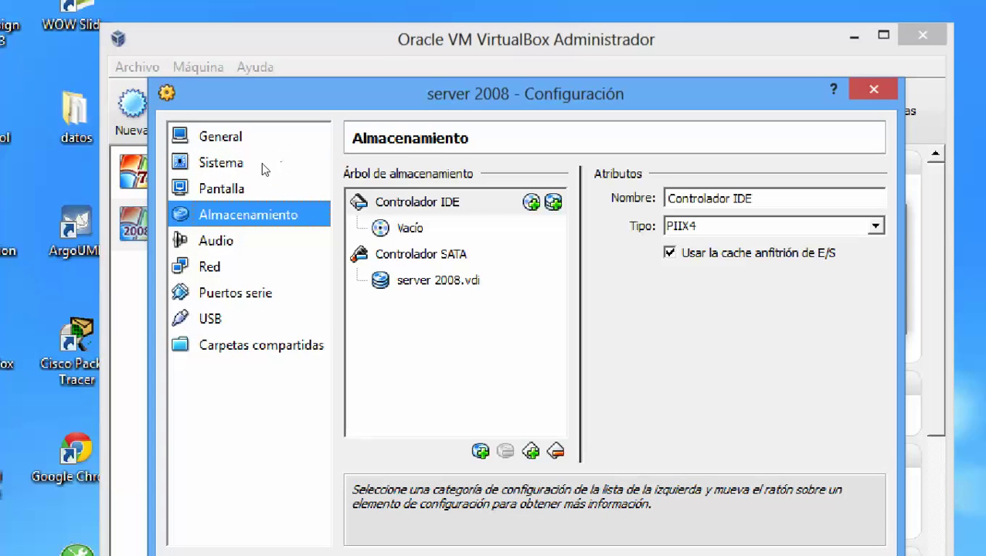
{"action": "key", "text": "Tab"}
{"action": "key", "text": "Down"}
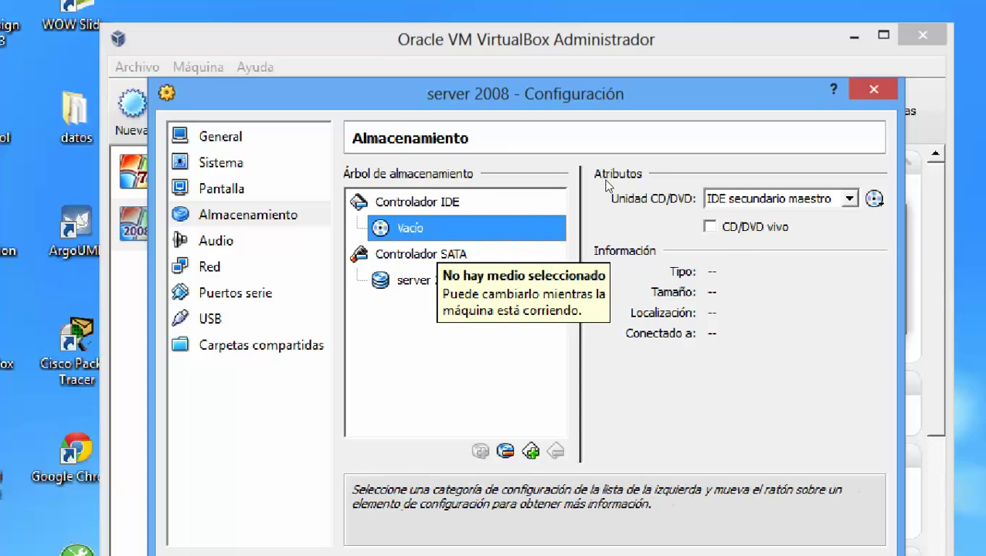
Step: Attach the win2008server.iso image to the optical drive and accept the machine's settings
{"action": "key", "text": "Tab"}
{"action": "key", "text": "Tab"}
{"action": "key", "text": "shift+Tab"}
{"action": "key", "text": "space"}
{"action": "key", "text": "Down"}
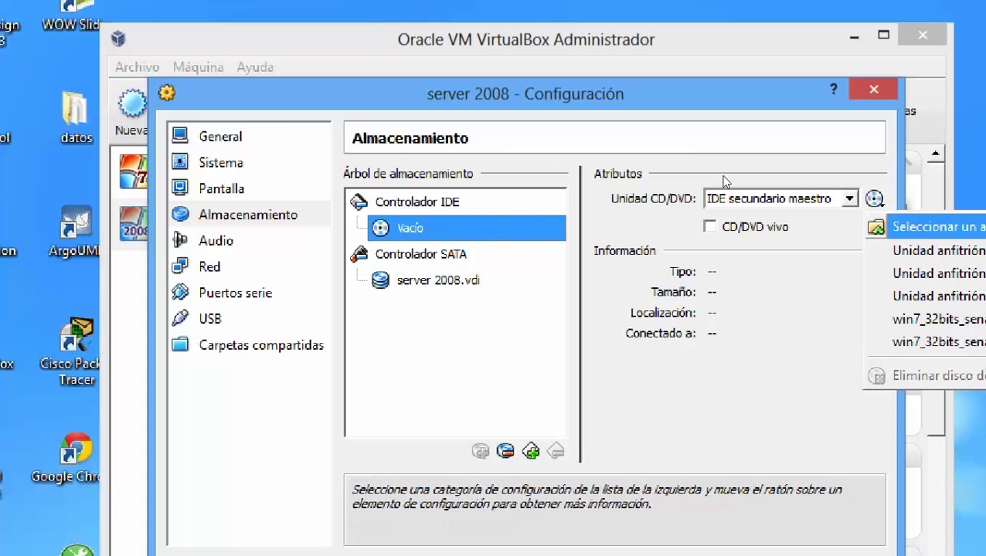
{"action": "key", "text": "Return"}
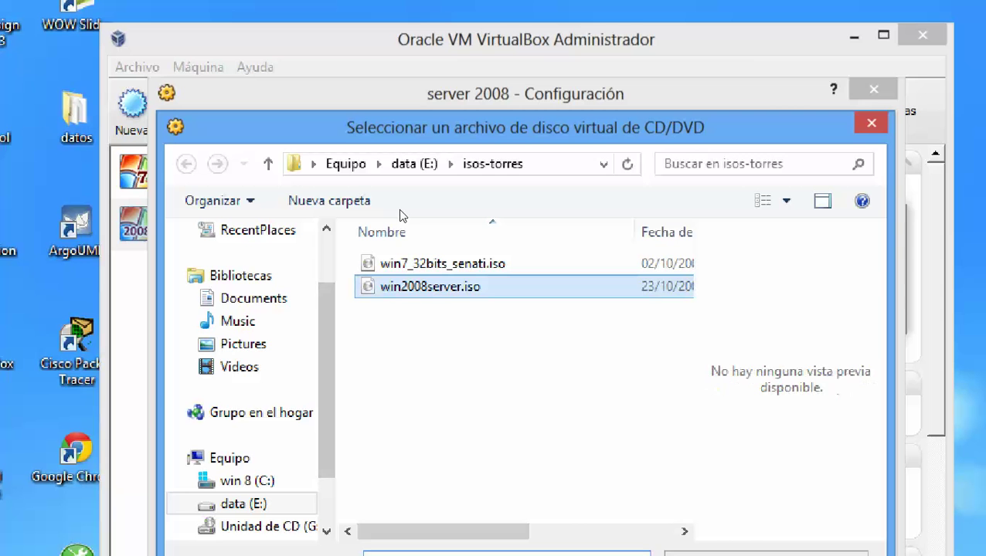
{"action": "left_click_drag", "start_coordinate": [438, 114], "coordinate": [459, 16]}
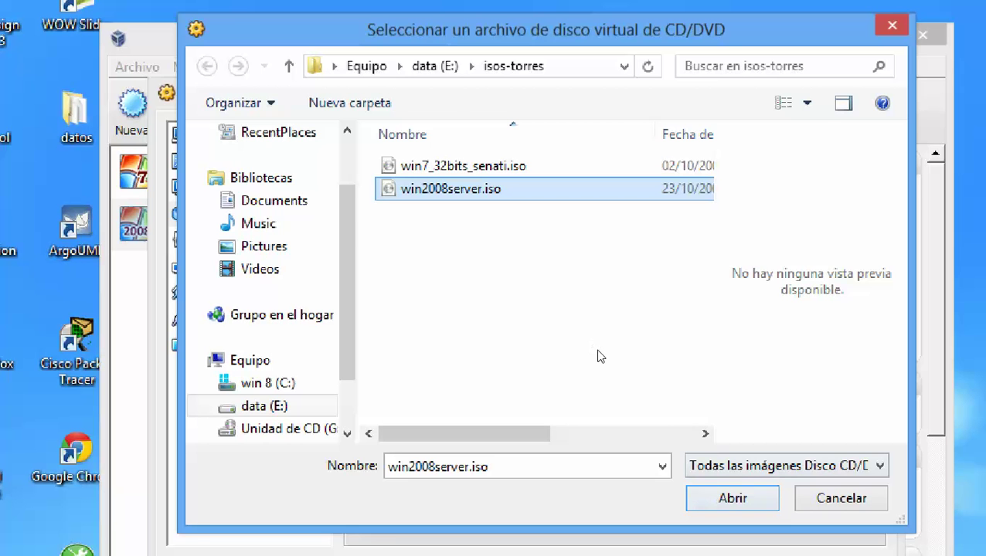
{"action": "left_click", "coordinate": [731, 499]}
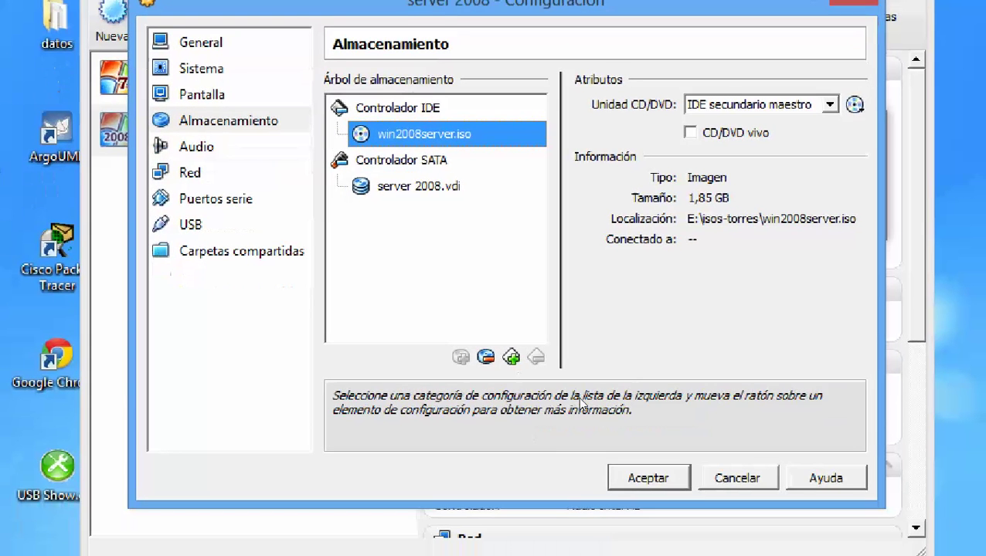
{"action": "key", "text": "Return"}
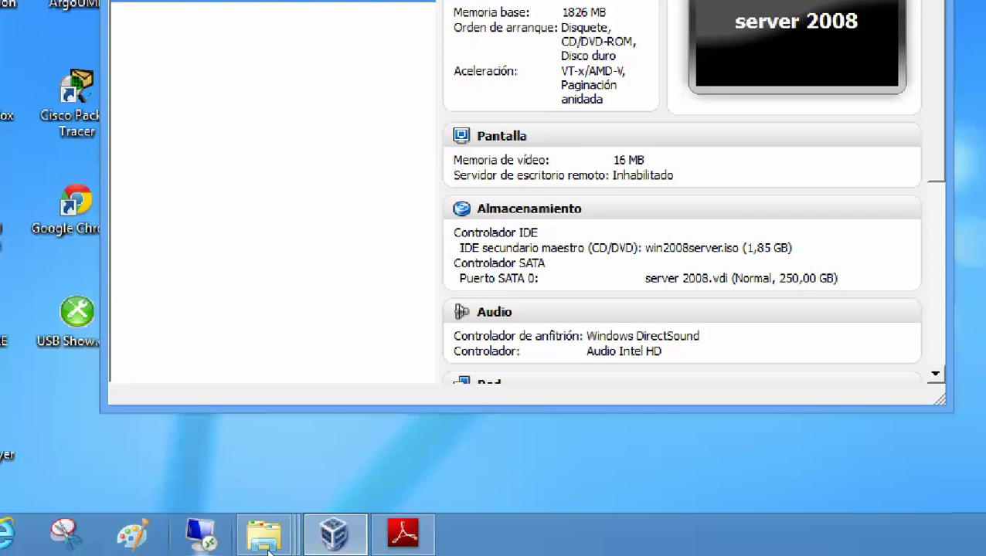
Step: Start the server 2008 virtual machine
{"action": "left_click", "coordinate": [201, 535]}
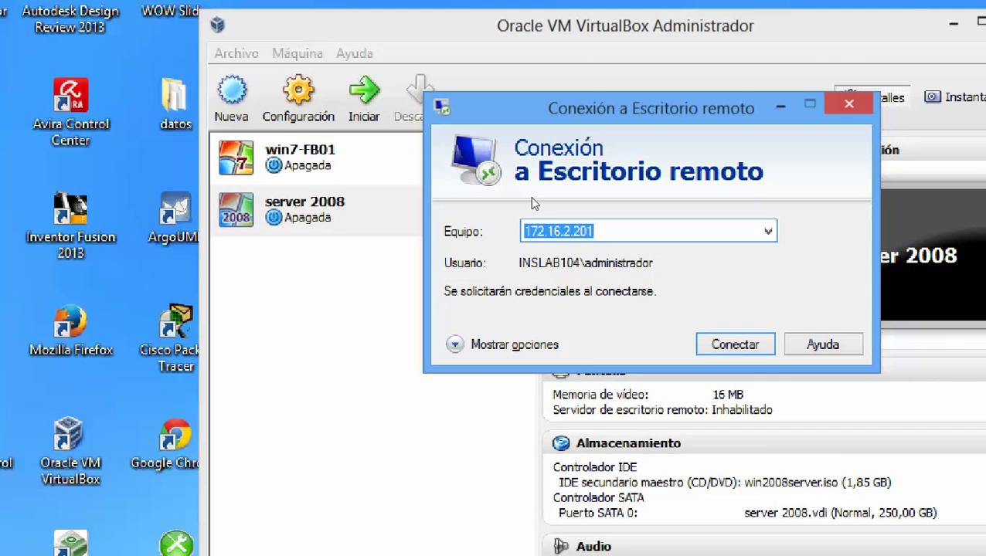
{"action": "left_click", "coordinate": [848, 104]}
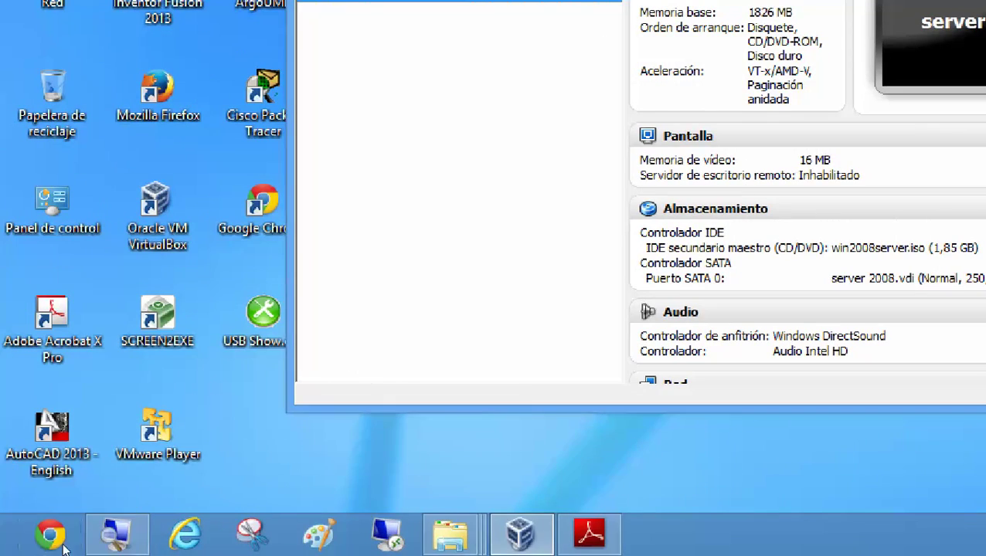
{"action": "left_click", "coordinate": [241, 329]}
{"action": "left_click", "coordinate": [237, 330]}
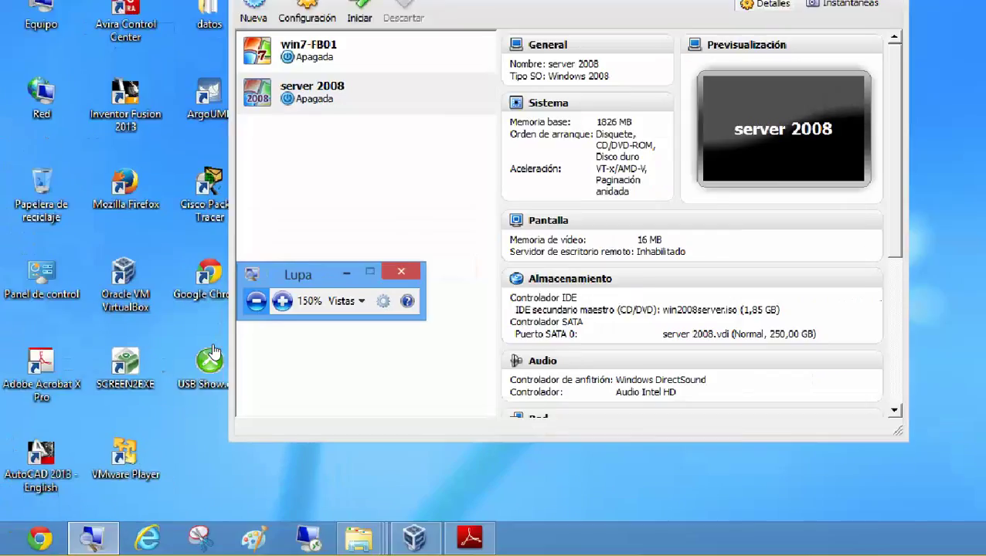
{"action": "double_click", "coordinate": [293, 179]}
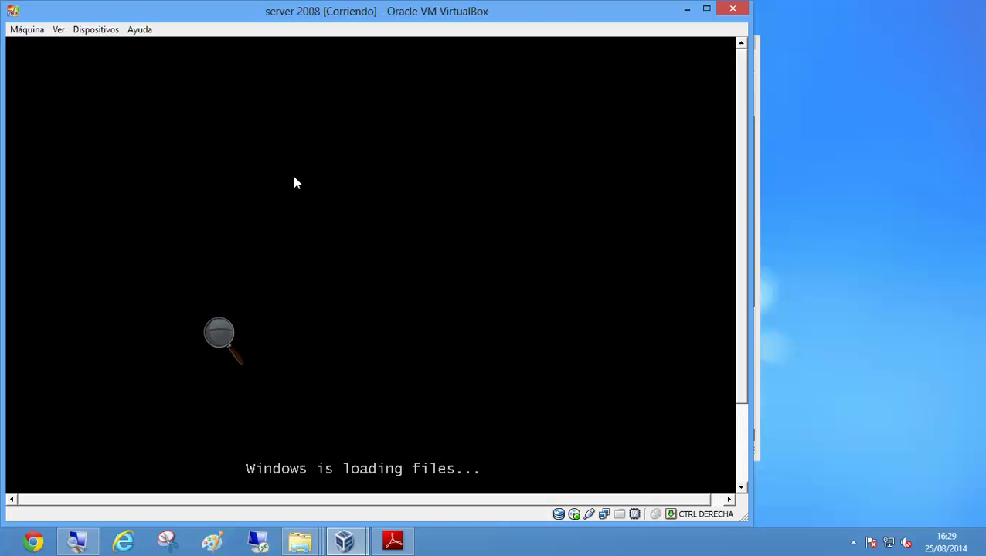
Step: Move the running virtual machine's window off the desktop's edge and enlarge it to show the whole guest screen
{"action": "left_click_drag", "start_coordinate": [246, 14], "coordinate": [407, 16]}
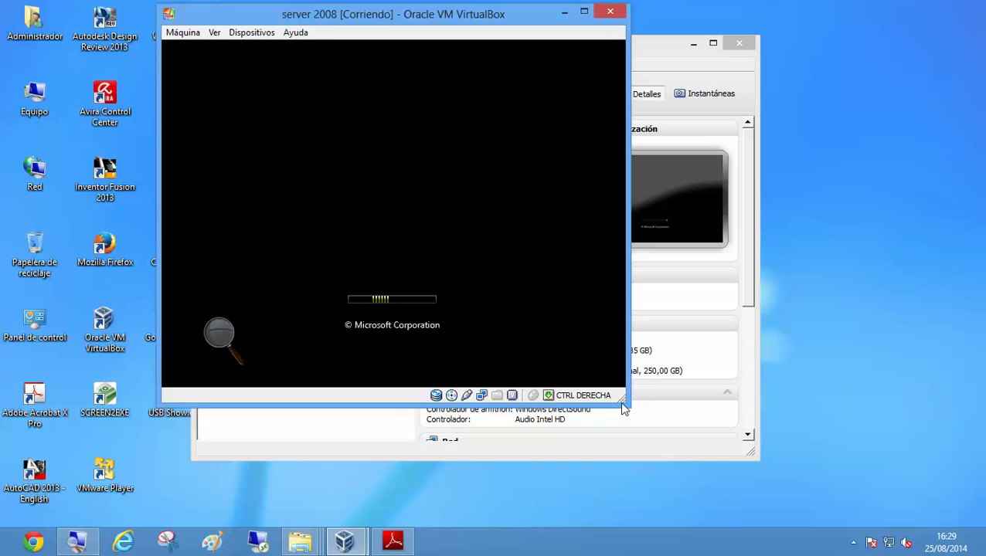
{"action": "left_click_drag", "start_coordinate": [625, 402], "coordinate": [812, 498]}
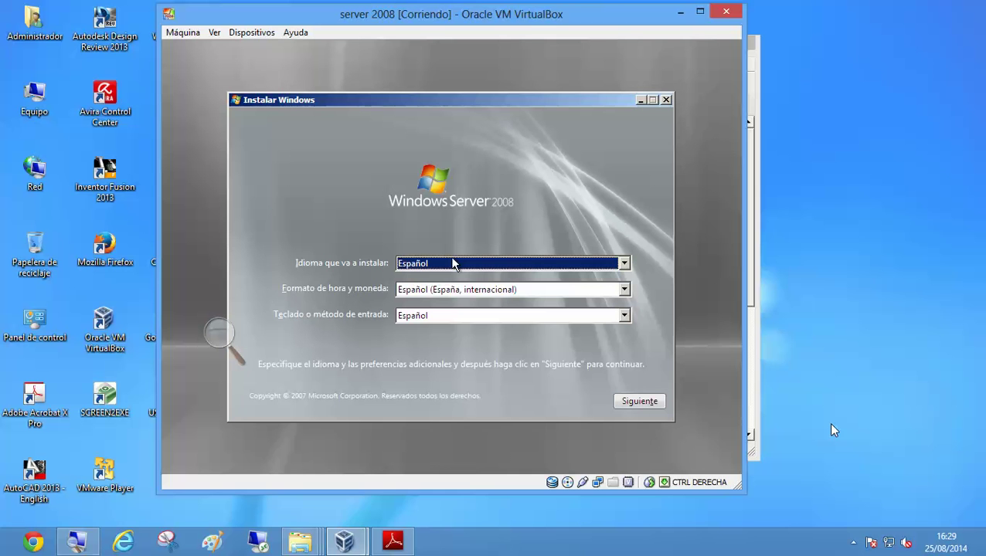
Step: Set the time and currency format to Español (Perú) in the Windows Server 2008 setup and continue
{"action": "left_click", "coordinate": [706, 433]}
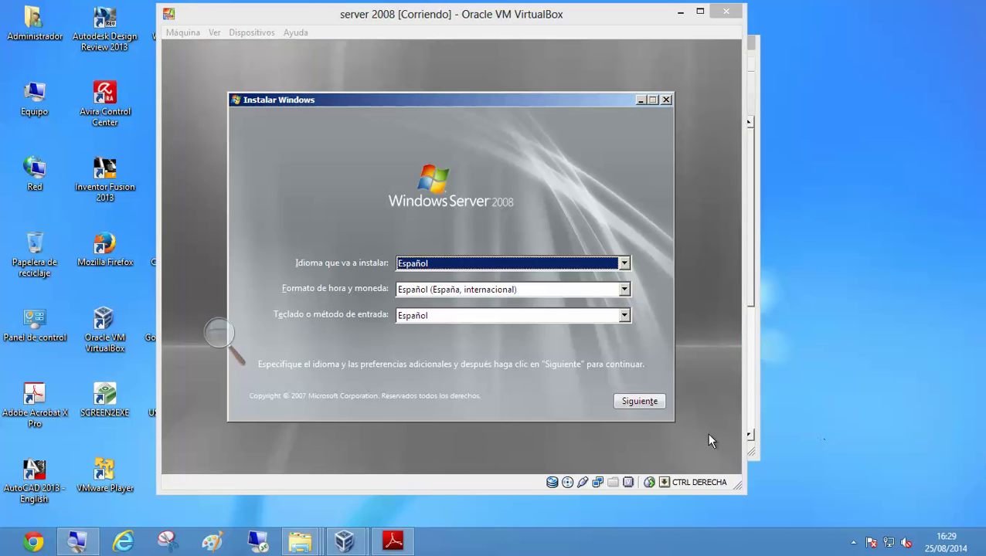
{"action": "left_click", "coordinate": [623, 291]}
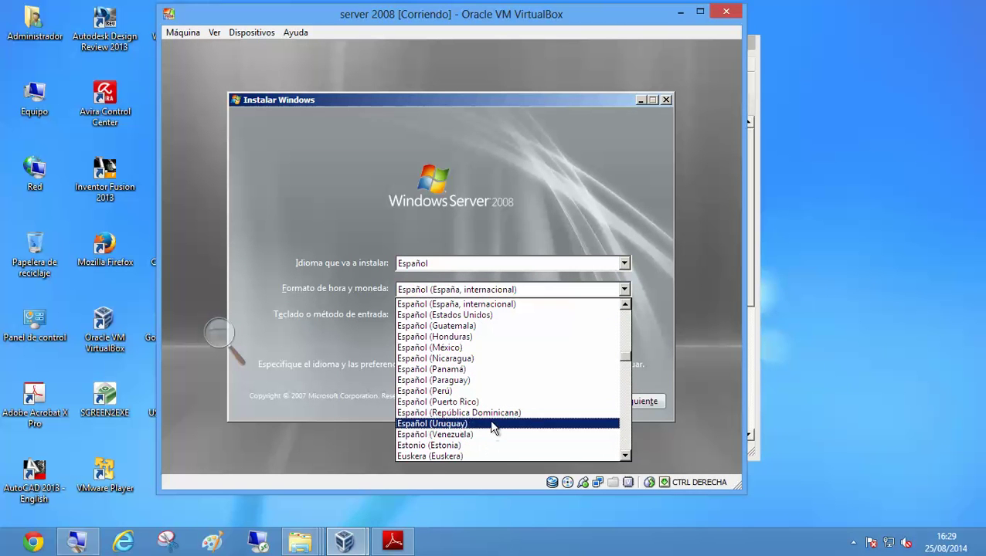
{"action": "left_click", "coordinate": [494, 392]}
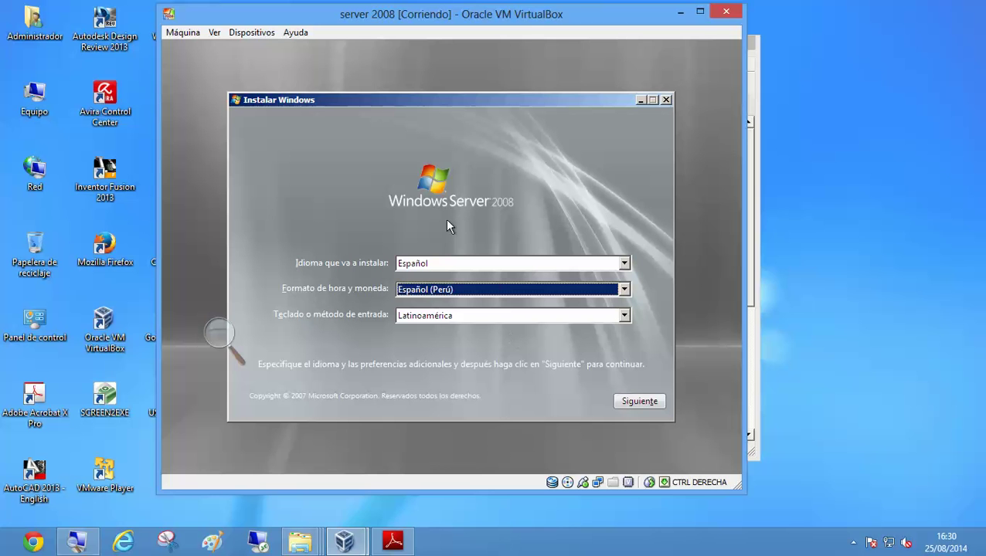
{"action": "left_click", "coordinate": [624, 403]}
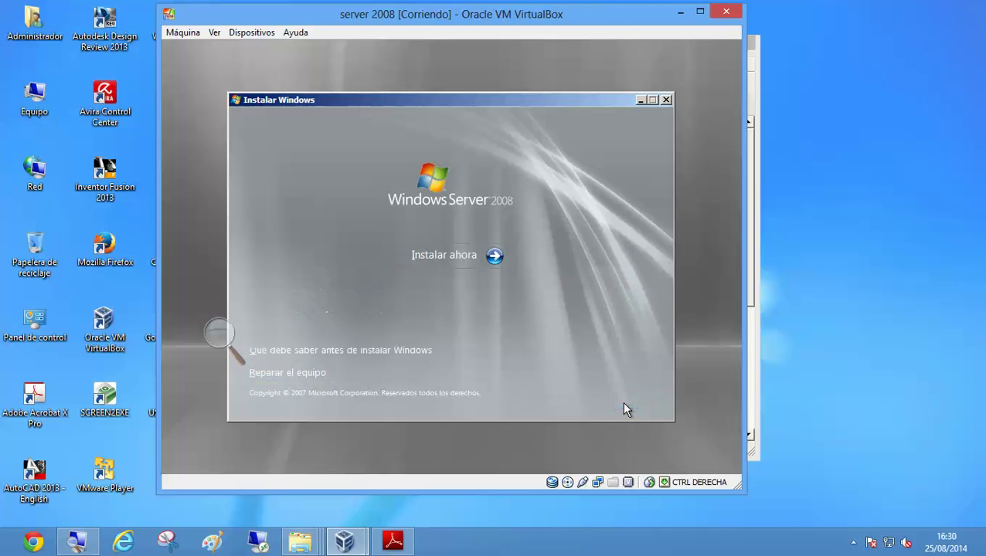
Step: Start the installation and choose Windows Server 2008 Enterprise (instalación completa) as the operating system to install
{"action": "left_click", "coordinate": [465, 266]}
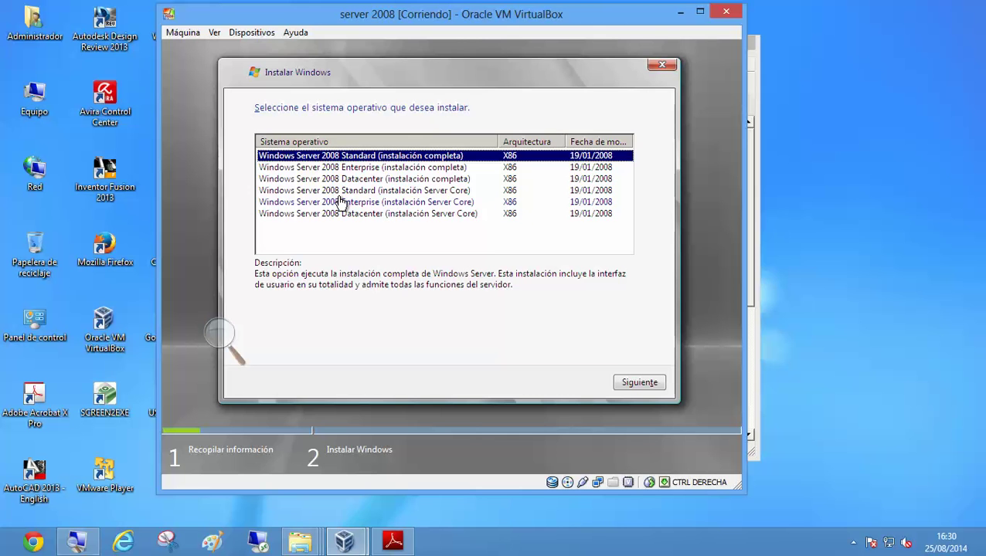
{"action": "left_click", "coordinate": [303, 169]}
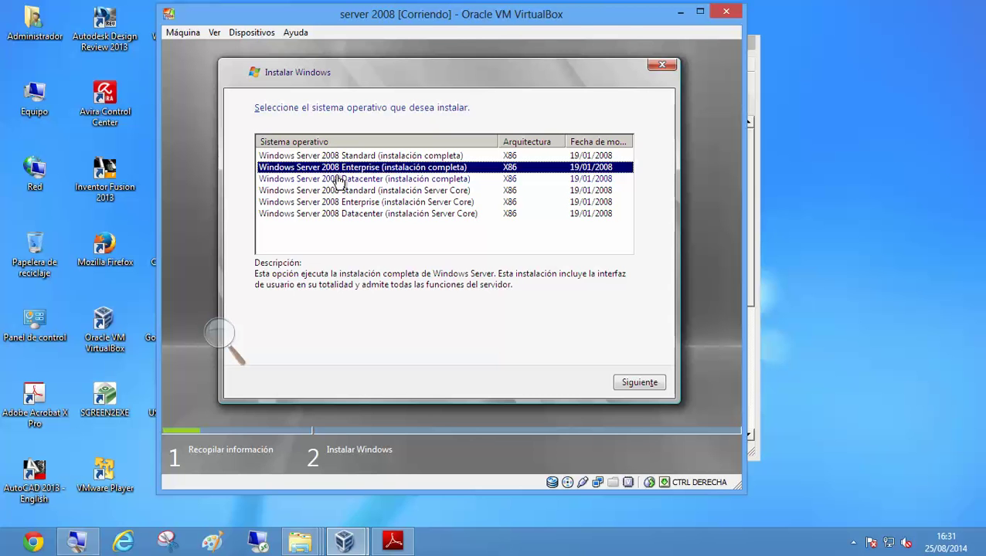
{"action": "left_click", "coordinate": [647, 384]}
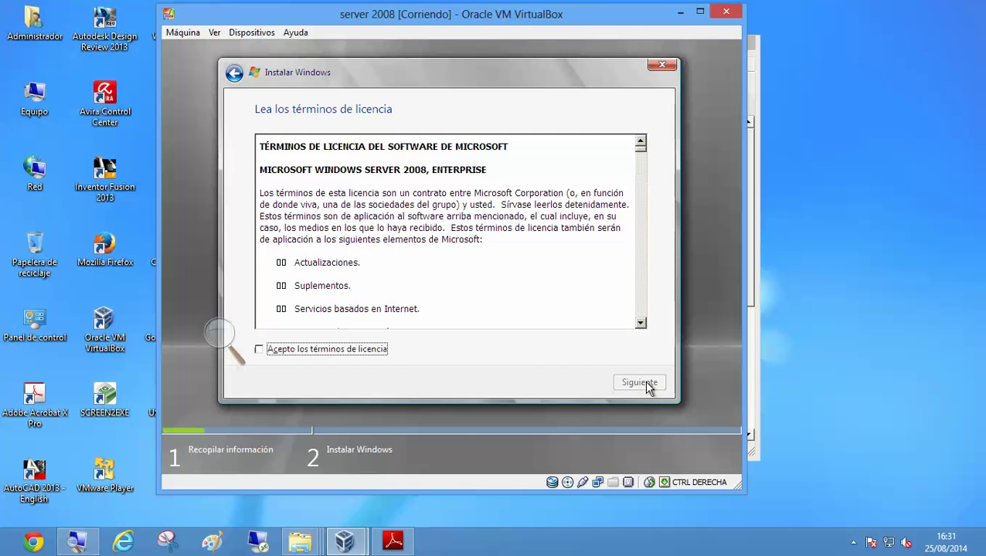
Step: Accept the licence terms and choose the custom (advanced) installation type
{"action": "left_click", "coordinate": [260, 351]}
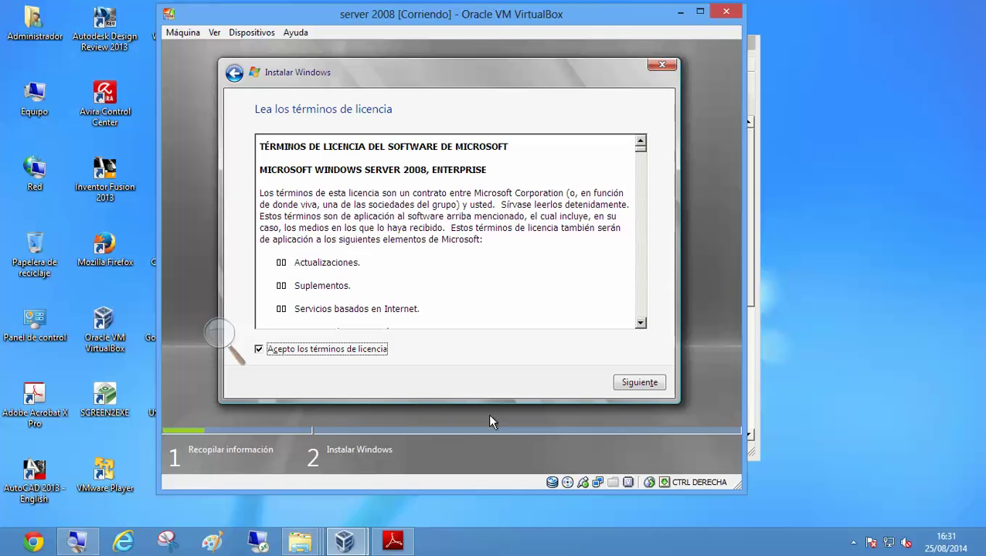
{"action": "left_click", "coordinate": [628, 386]}
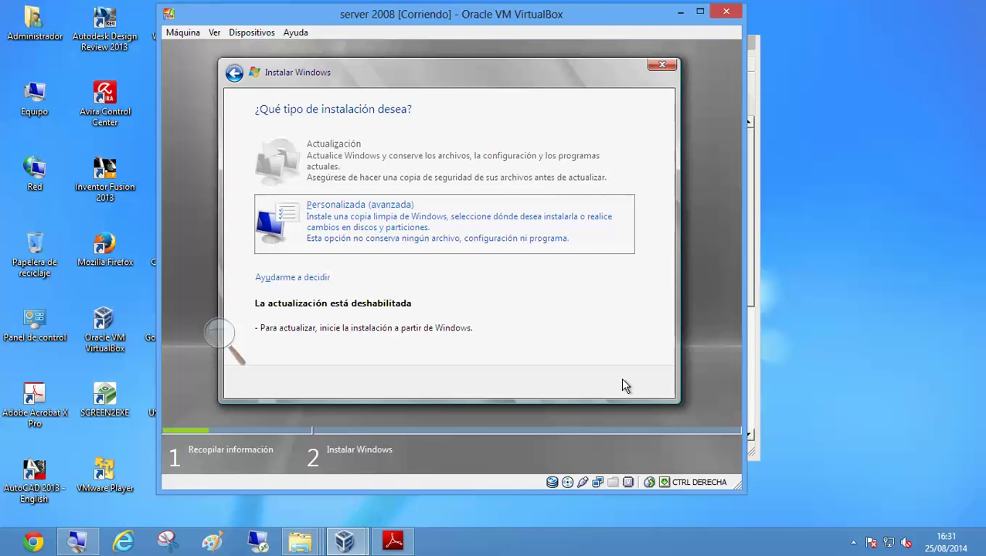
{"action": "left_click", "coordinate": [422, 239]}
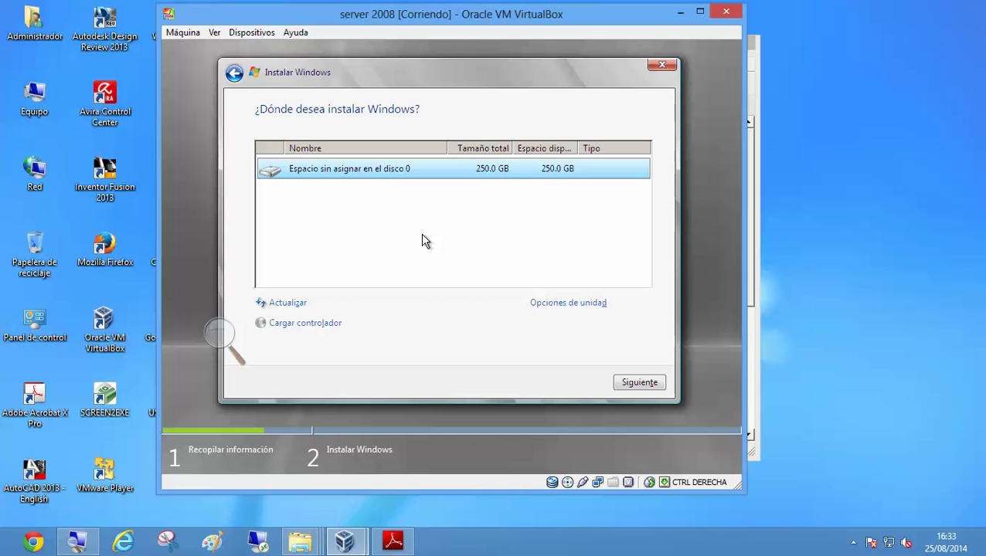
Step: Create a new 120000 MB partition in the unallocated space of disk 0
{"action": "left_click", "coordinate": [586, 308]}
{"action": "left_click", "coordinate": [581, 306]}
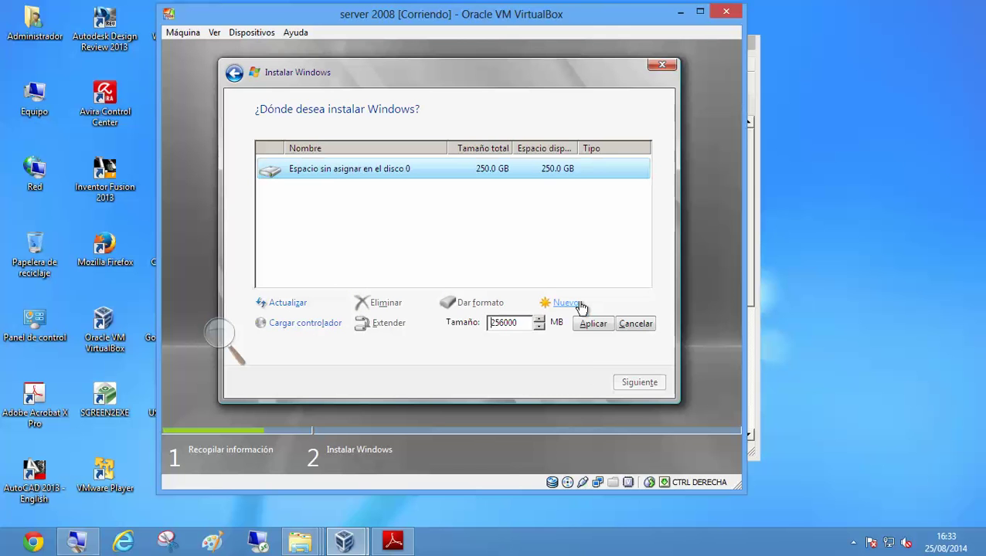
{"action": "key", "text": "Right"}
{"action": "key", "text": "Right"}
{"action": "key", "text": "Right"}
{"action": "key", "text": "Delete"}
{"action": "key", "text": "Delete"}
{"action": "key", "text": "Delete"}
{"action": "key", "text": "BackSpace"}
{"action": "key", "text": "BackSpace"}
{"action": "key", "text": "BackSpace"}
{"action": "type", "text": "120000"}
{"action": "left_click", "coordinate": [600, 324]}
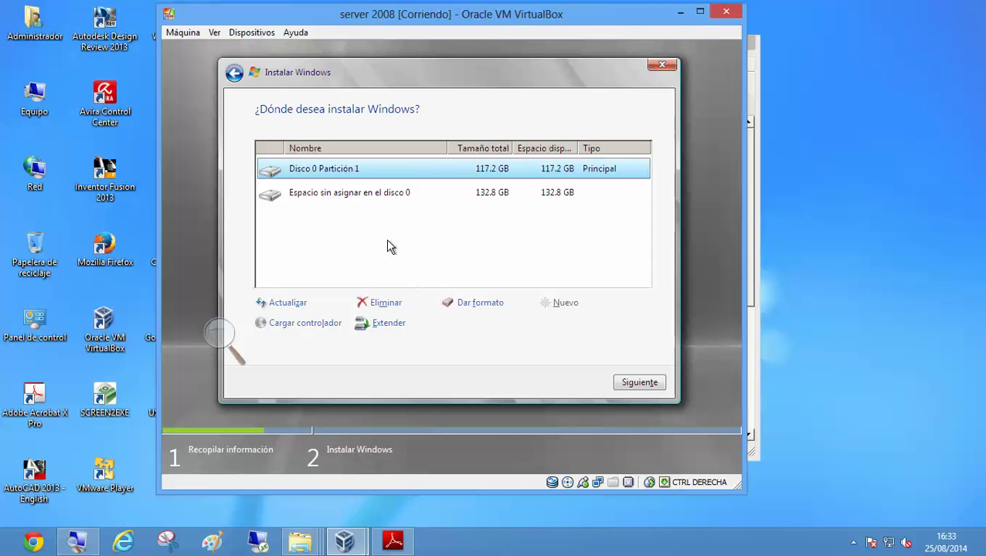
Step: Create a second partition on disk 0 from all the remaining unallocated space
{"action": "left_click", "coordinate": [396, 193]}
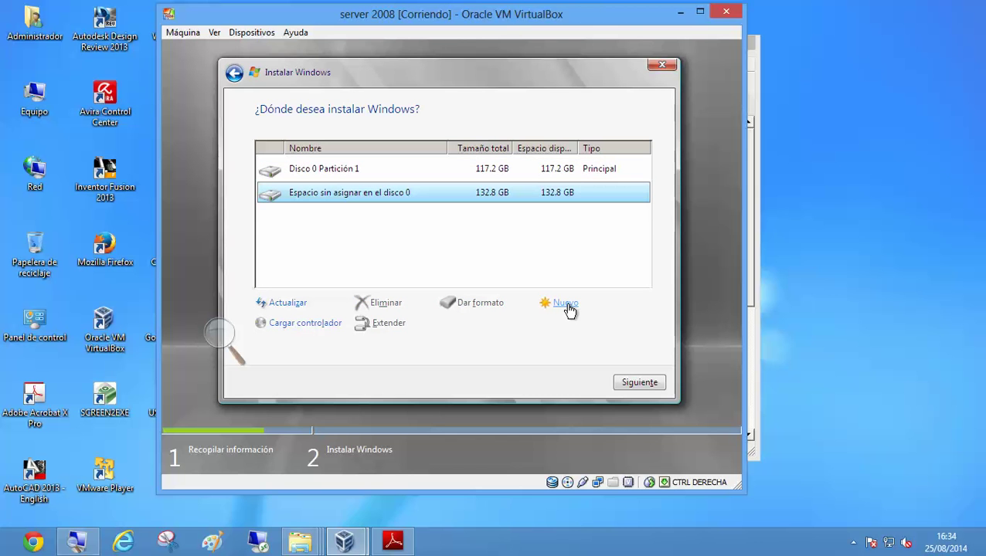
{"action": "left_click", "coordinate": [569, 309]}
{"action": "left_click", "coordinate": [597, 326]}
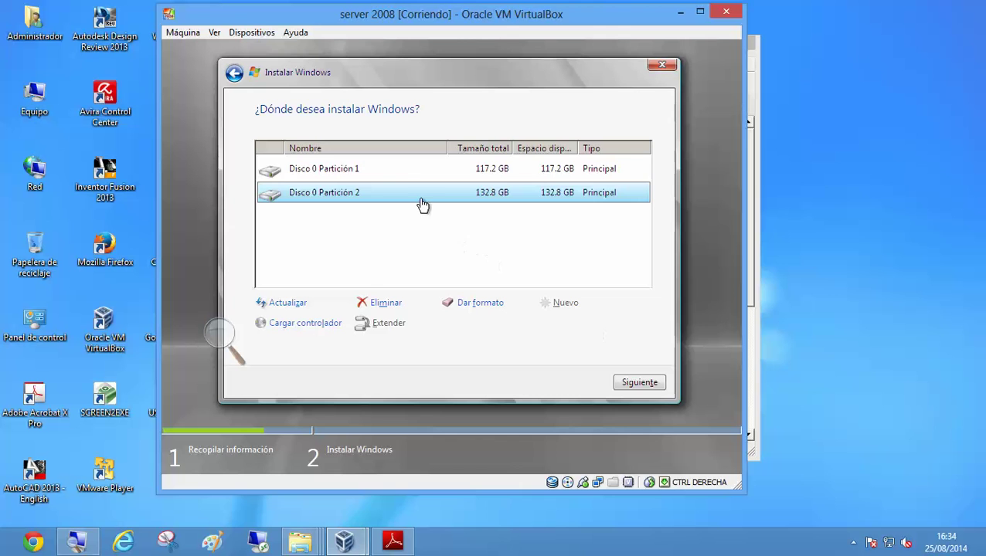
Step: Choose Disco 0 Partición 1 as the installation target and start installing Windows on it
{"action": "left_click", "coordinate": [420, 169]}
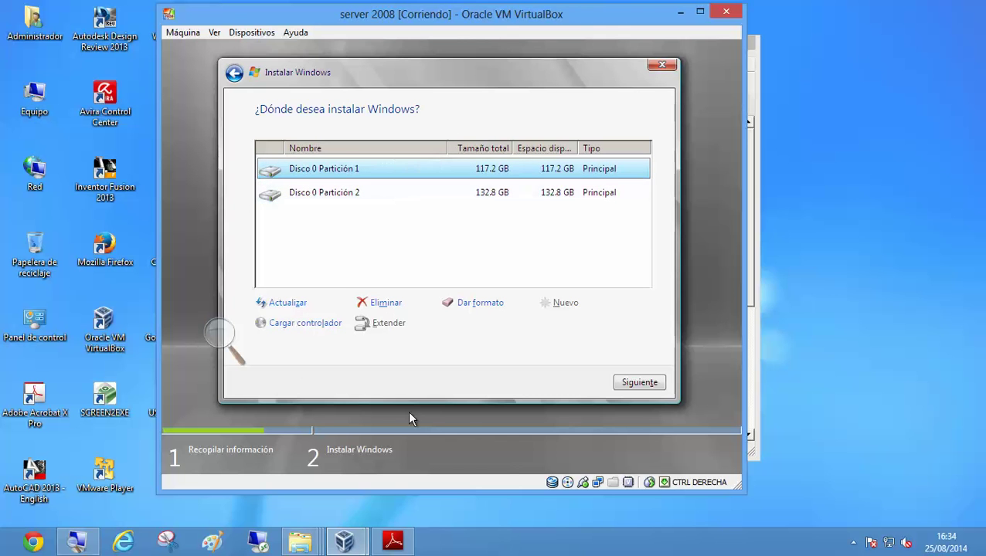
{"action": "left_click", "coordinate": [654, 386]}
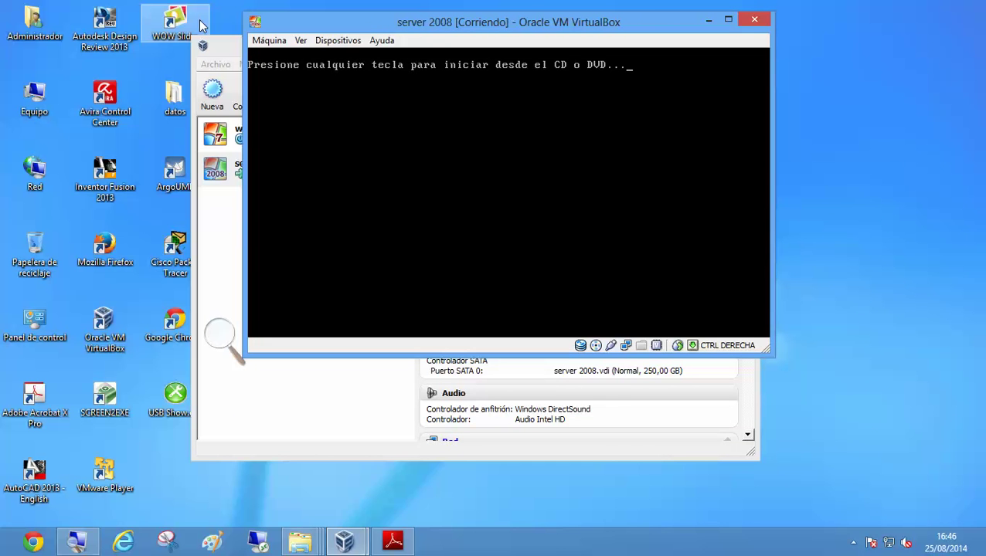
Step: Answer the CD/DVD boot prompt in the virtual machine and move its window towards the middle of the desktop
{"action": "key", "text": "Return"}
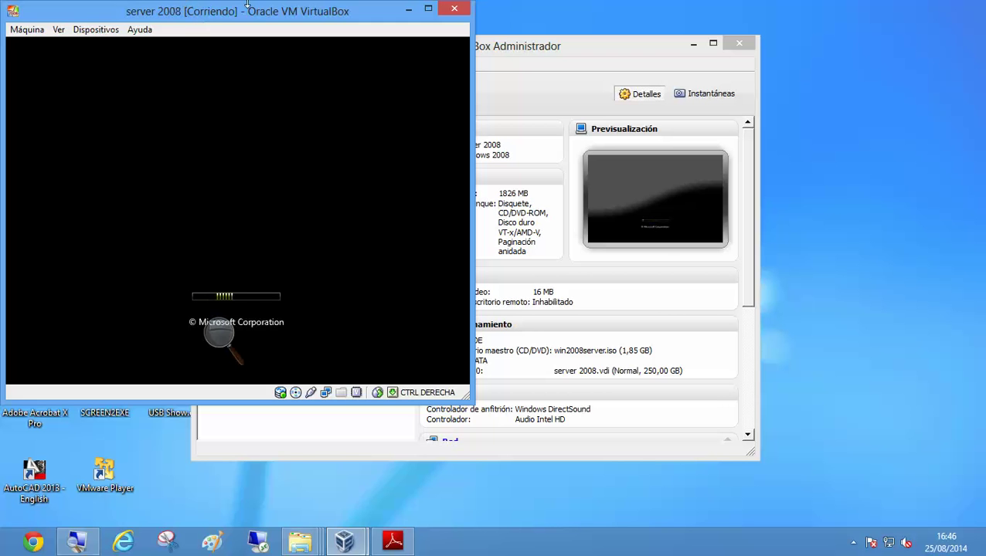
{"action": "left_click_drag", "start_coordinate": [234, 10], "coordinate": [479, 81]}
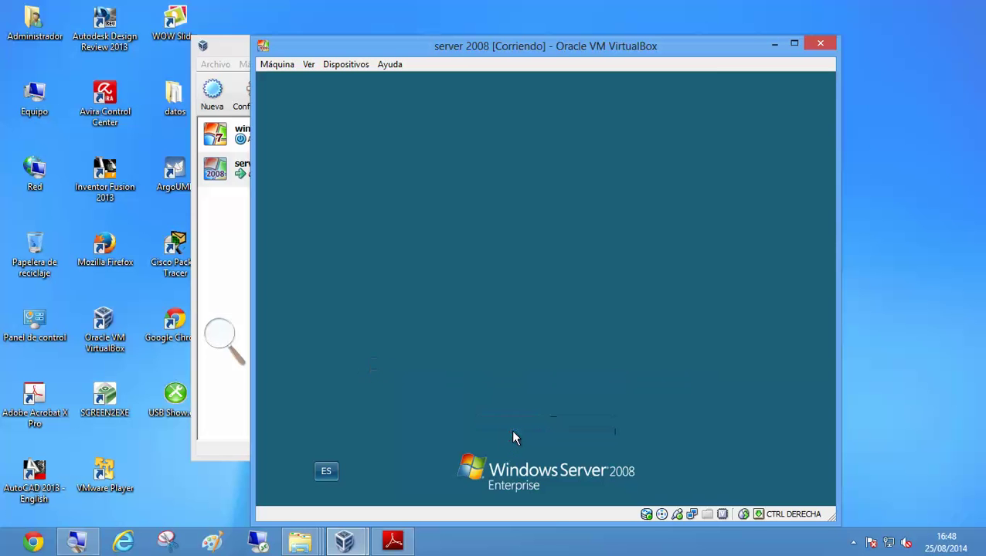
Step: Set and confirm the Administrador account's password at first logon, and continue to the server's desktop
{"action": "left_click", "coordinate": [514, 437]}
{"action": "type", "text": "*****"}
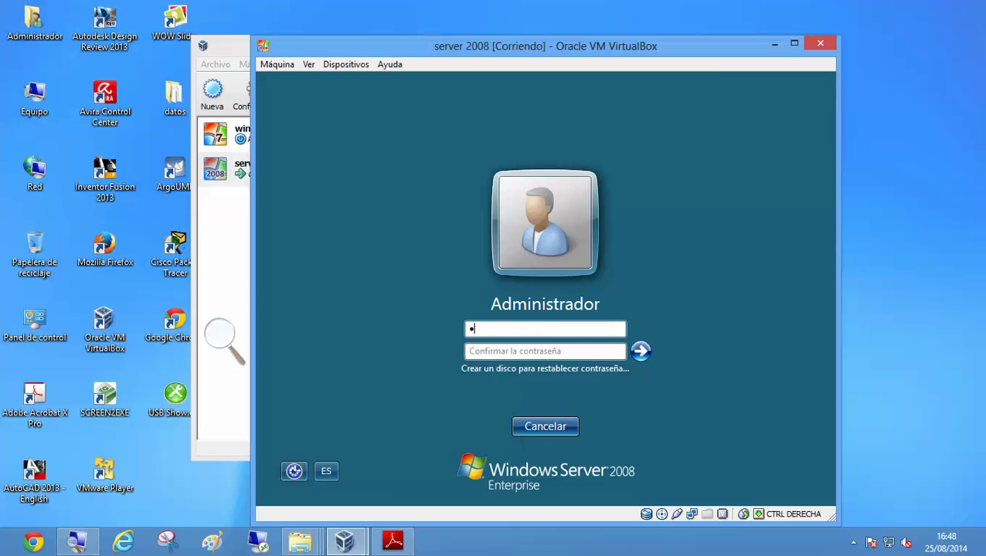
{"action": "type", "text": "****"}
{"action": "key", "text": "Tab"}
{"action": "type", "text": "*******"}
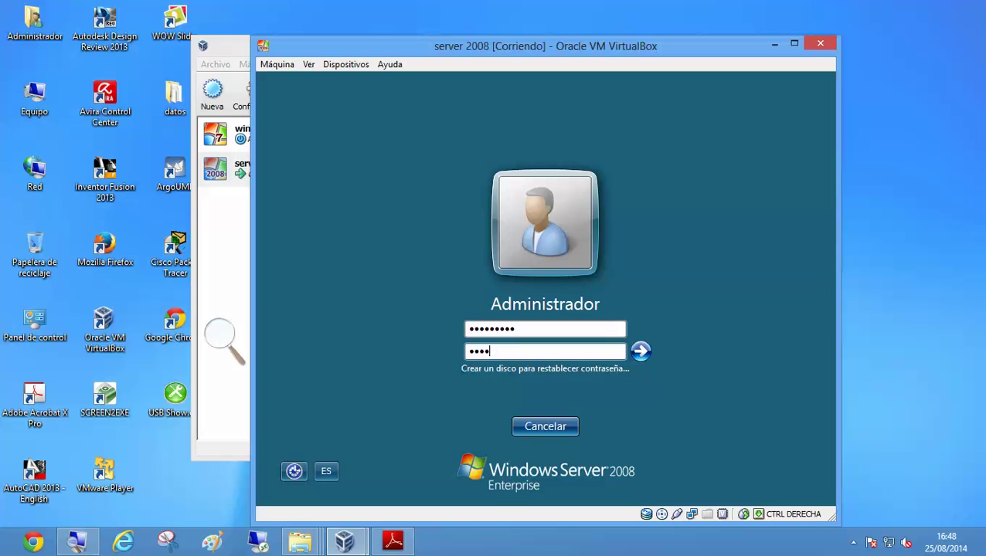
{"action": "key", "text": "Return"}
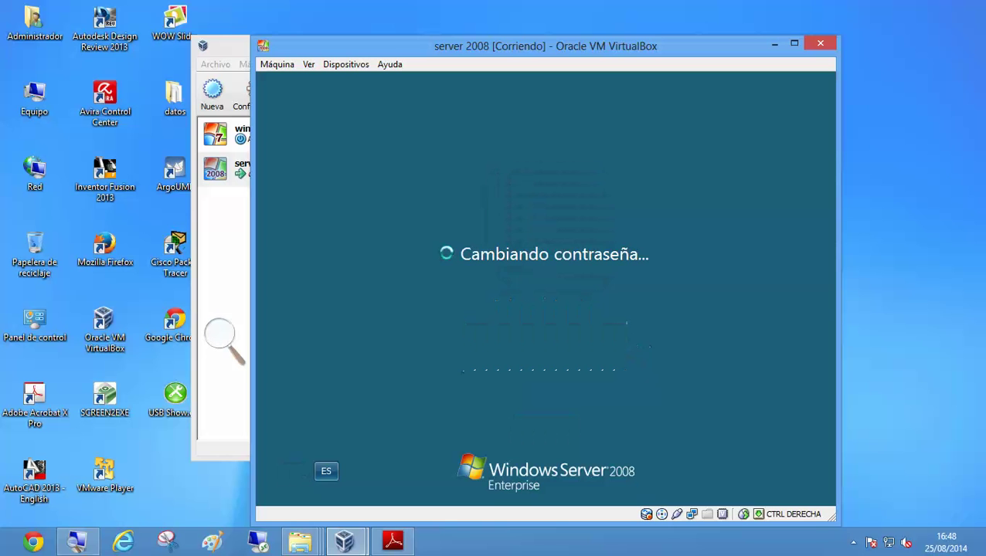
{"action": "left_click", "coordinate": [526, 429]}
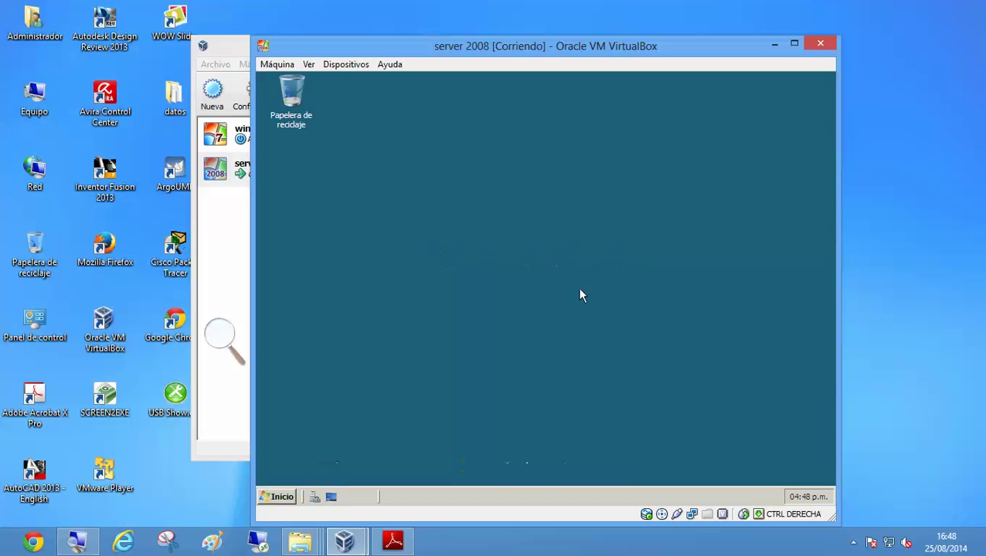
Step: Open the Start menu of the installed Windows Server 2008 to examine its entries
{"action": "left_click", "coordinate": [262, 498]}
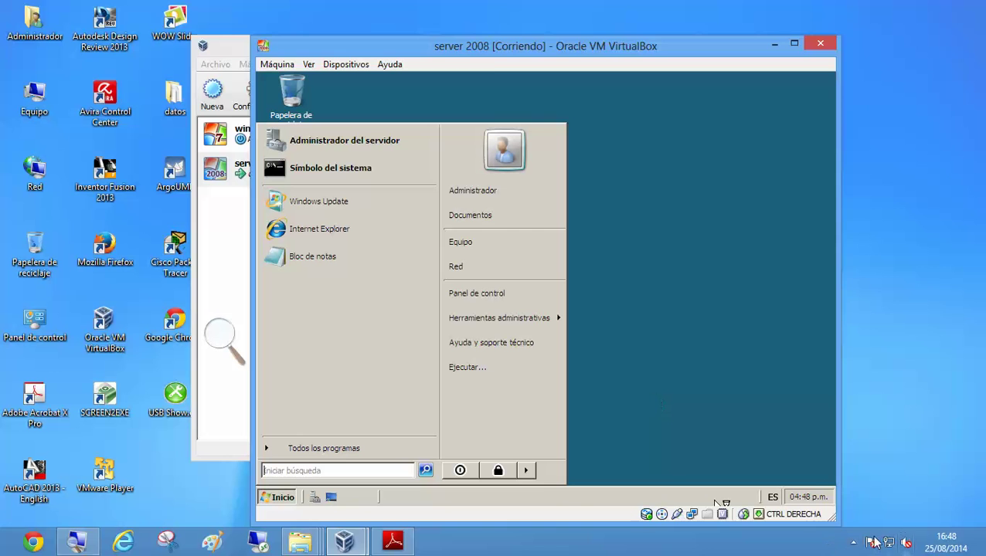
{"action": "left_click", "coordinate": [854, 543]}
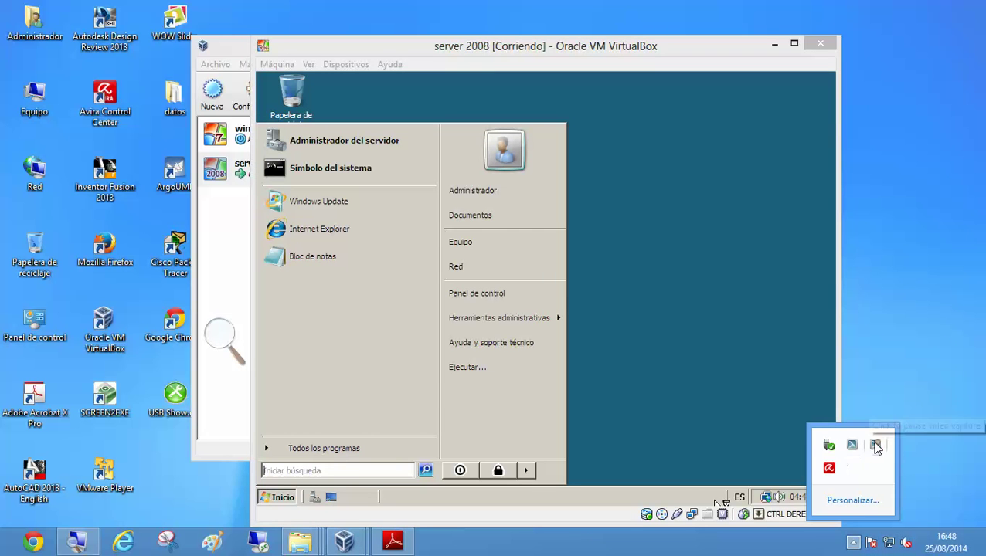